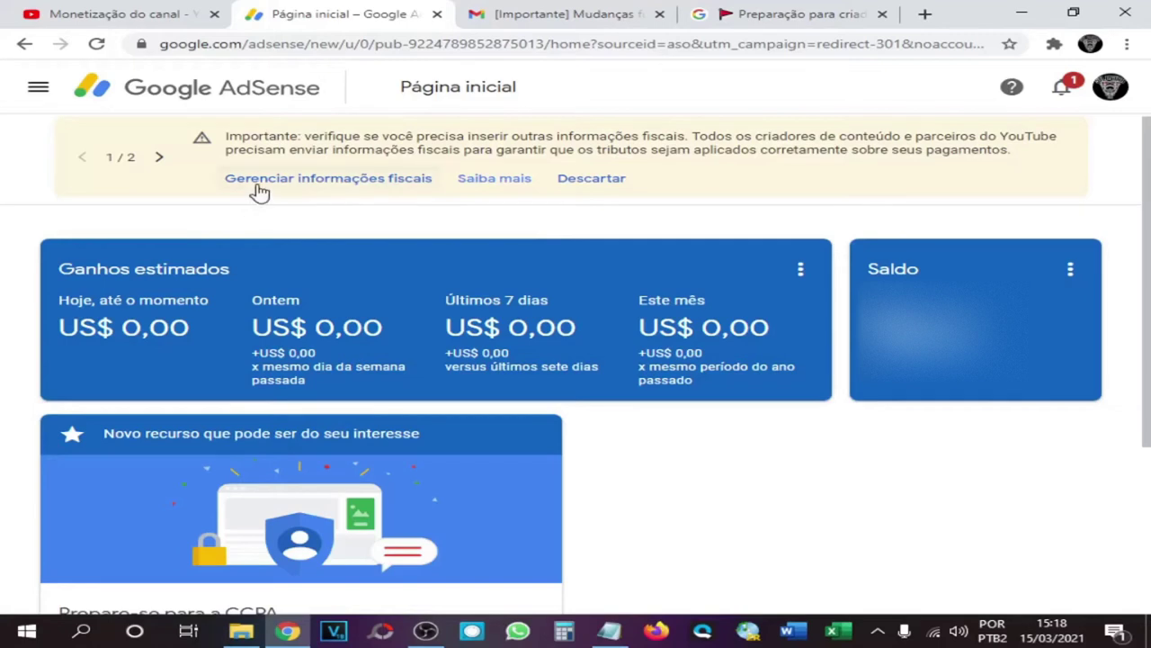
Step: Start adding US tax information from the tax information manager and confirm the account's identity with its password
click(337, 179)
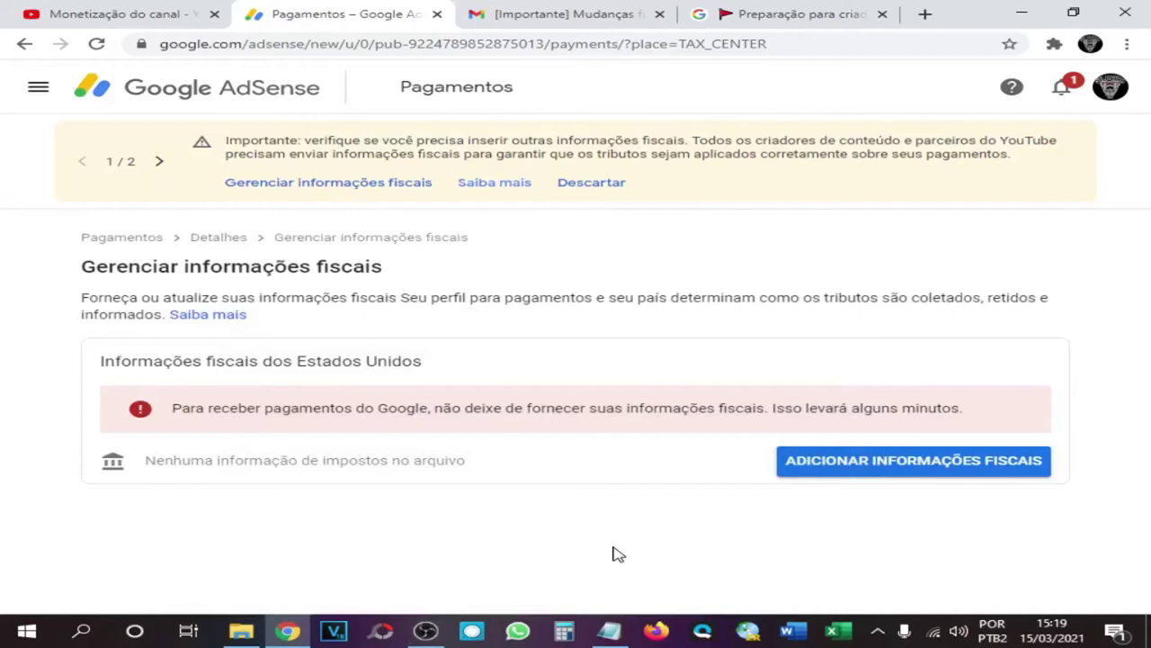
click(915, 471)
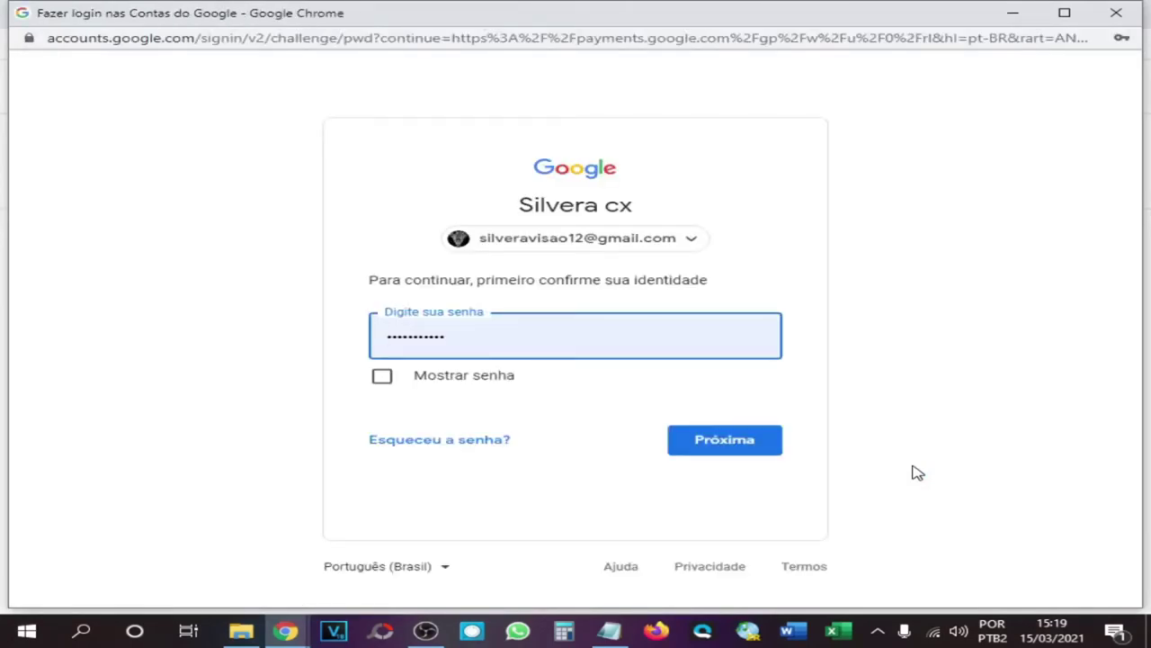
click(730, 448)
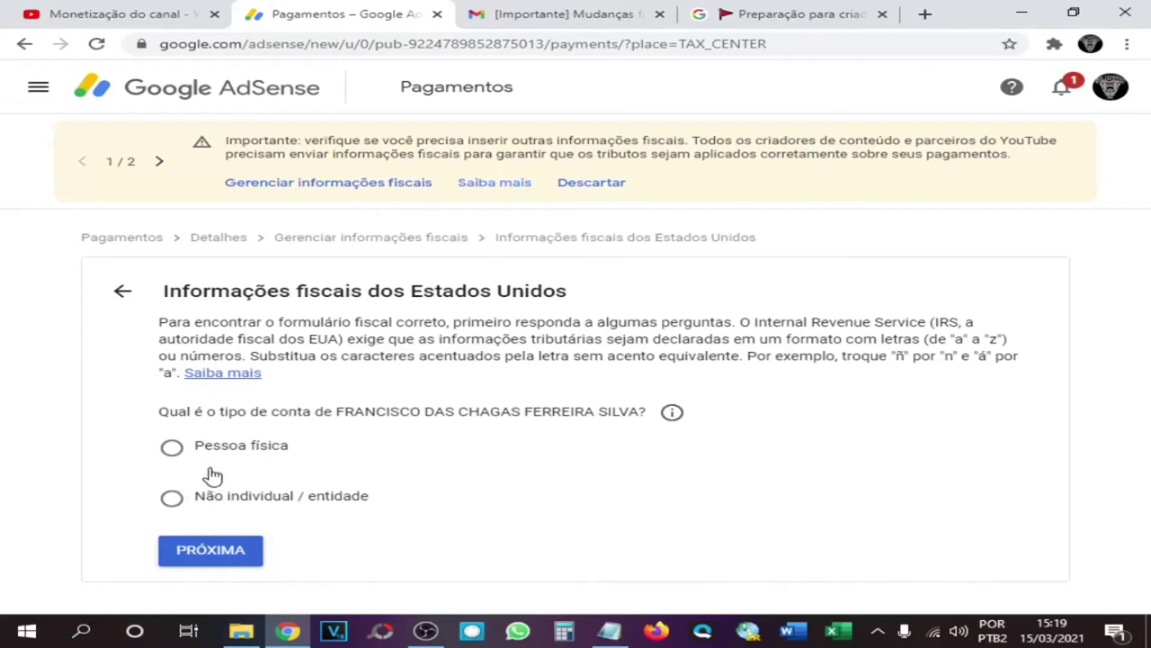
Step: Declare the account type as Pessoa física and answer Não to being a United States citizen or resident
click(171, 449)
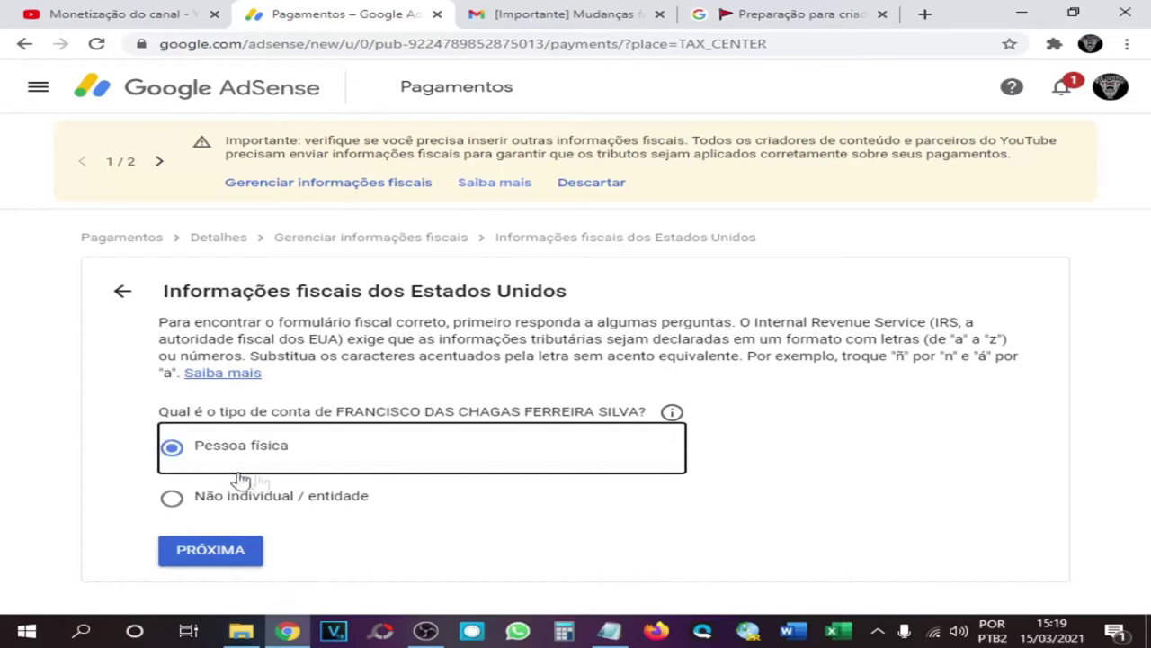
click(213, 562)
scroll(378, 544, down, 1)
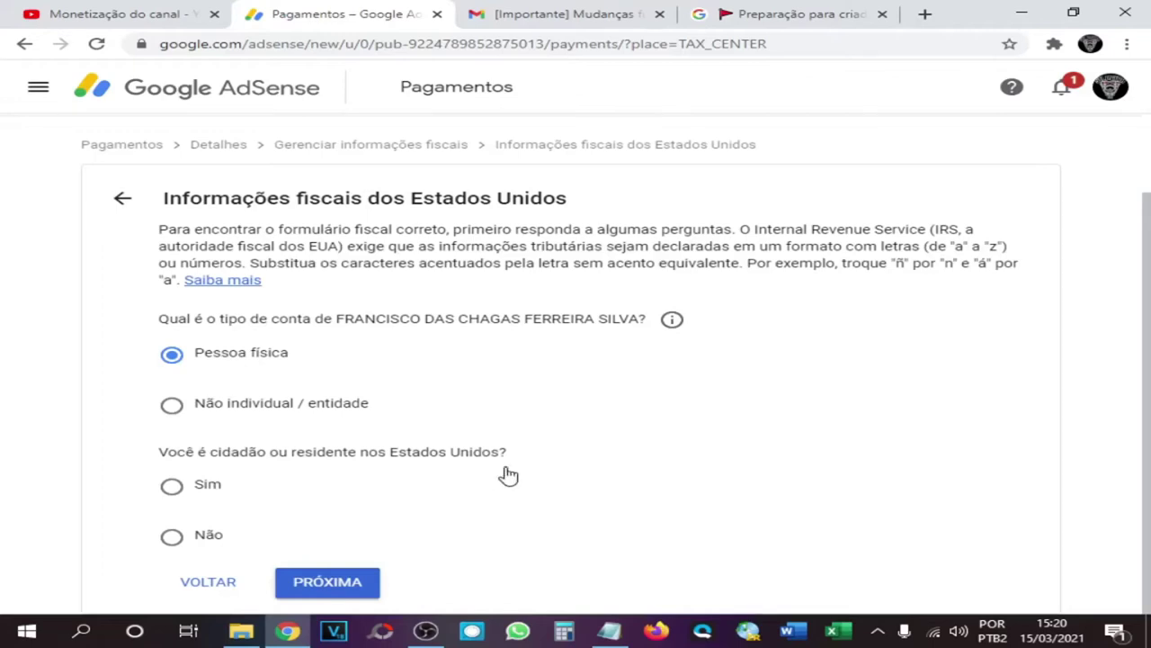
click(180, 541)
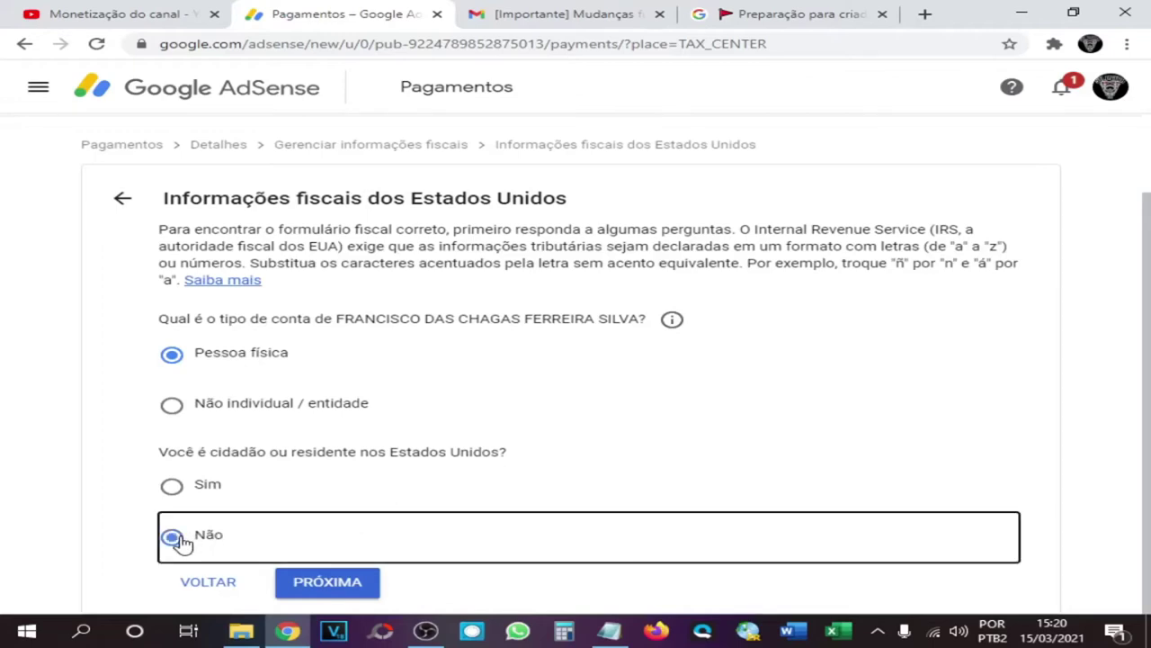
click(340, 591)
Step: Choose W-8BEN as the W-8 tax form and open it
scroll(342, 553, down, 2)
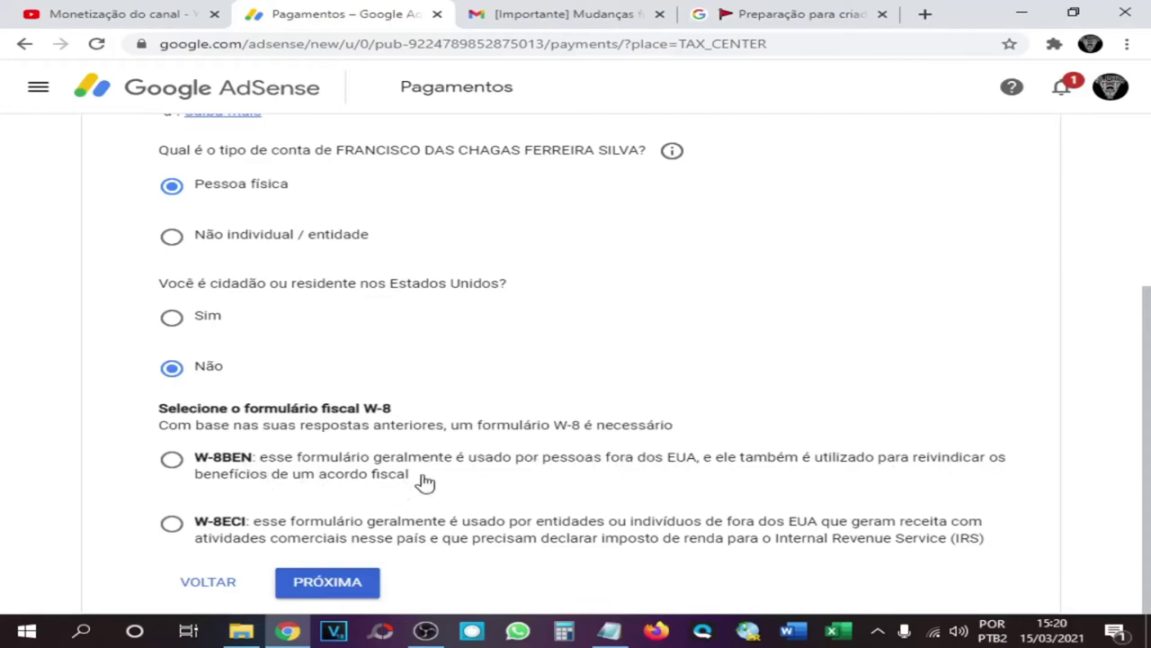
click(173, 462)
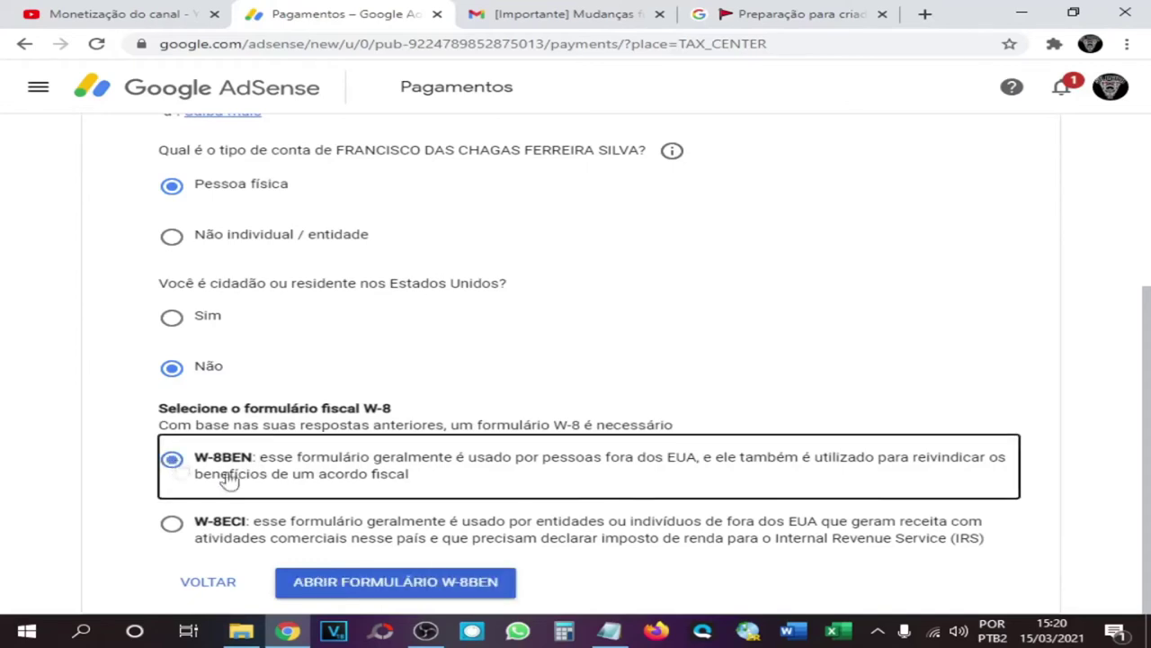
click(393, 589)
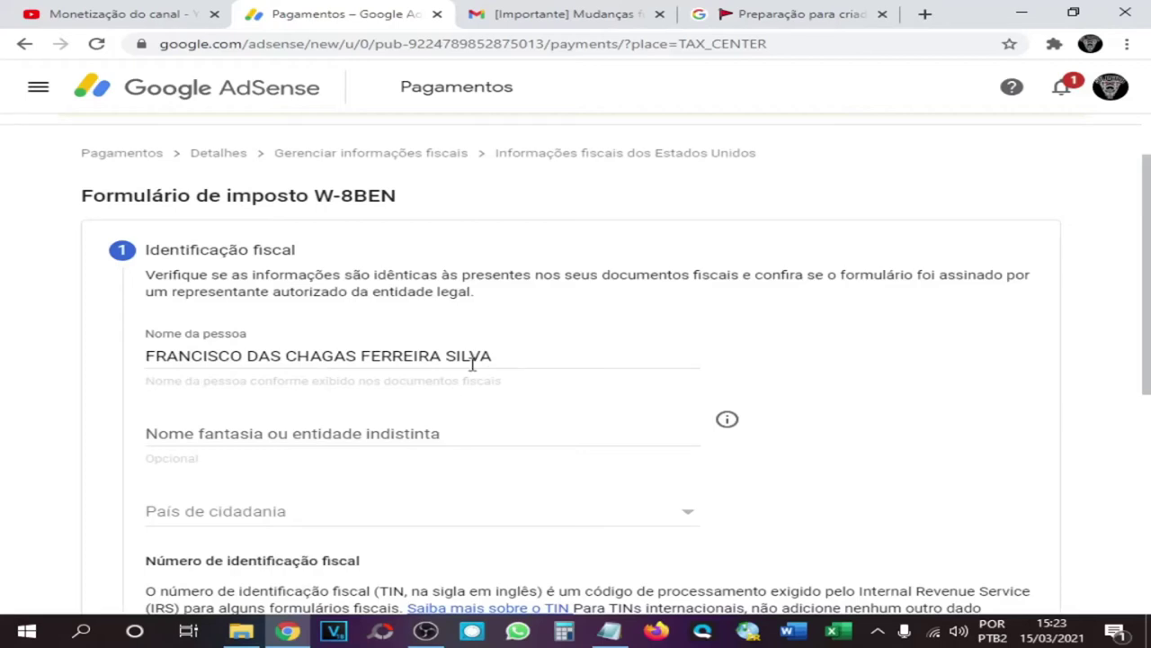
Step: Enter SILVERA CX as the trade name or disregarded entity in the Identificação fiscal section
click(344, 437)
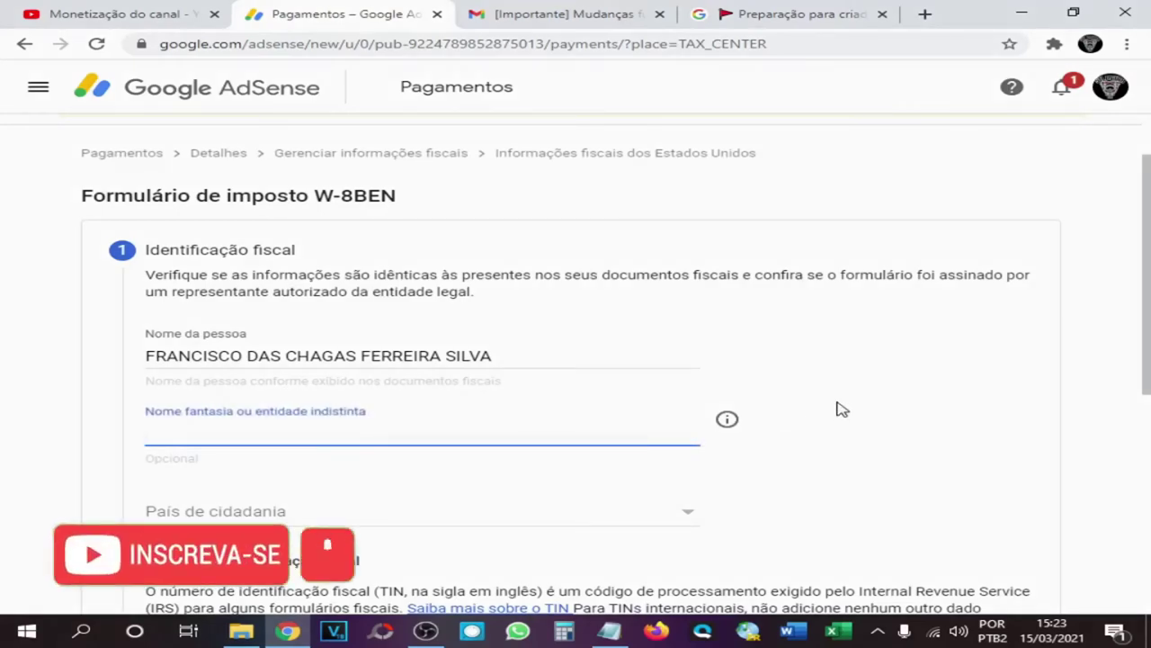
text(SILVERA C)
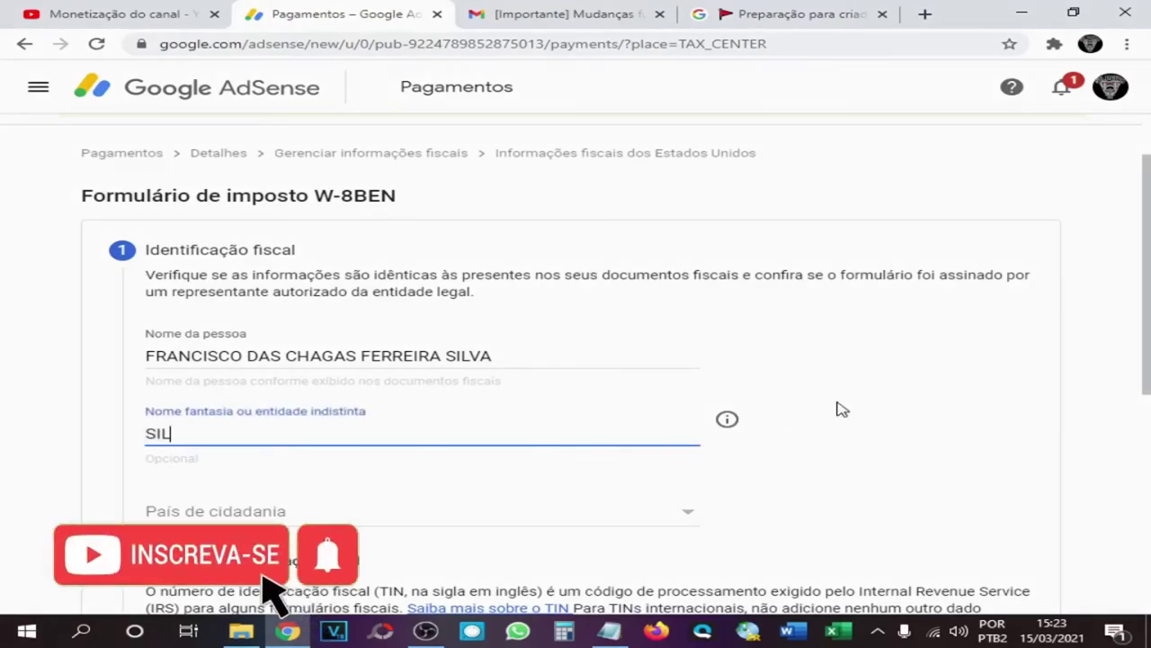
text(X)
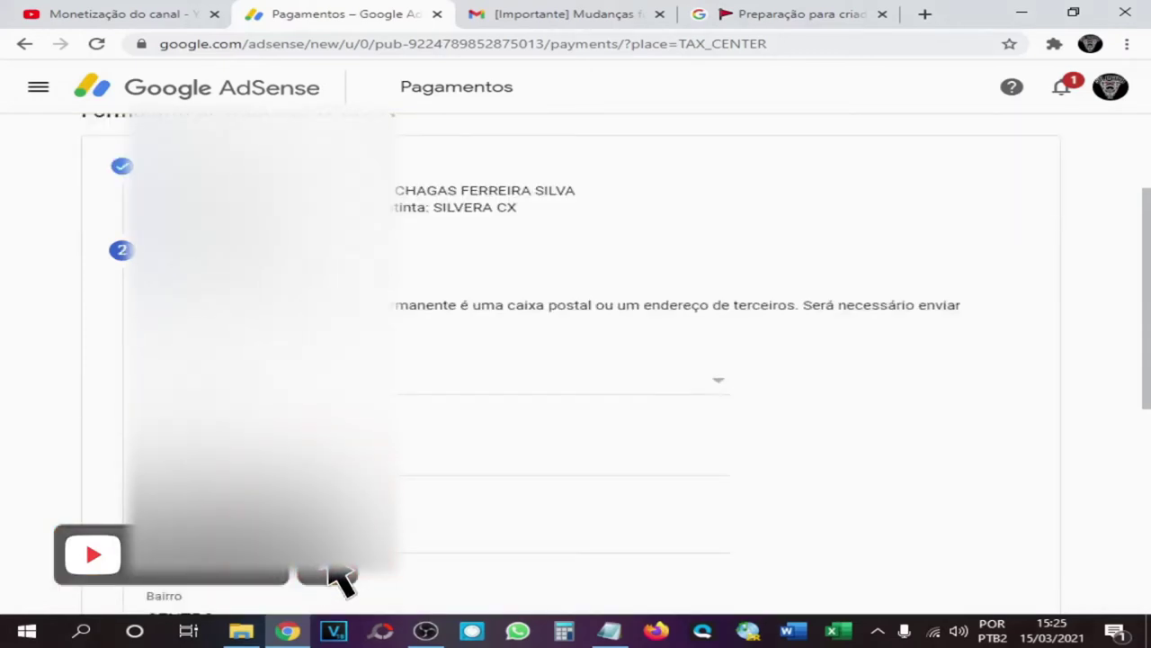
Step: Review the permanent residence address details in the second section of the W-8BEN form
scroll(576, 359, down, 1)
scroll(576, 360, down, 2)
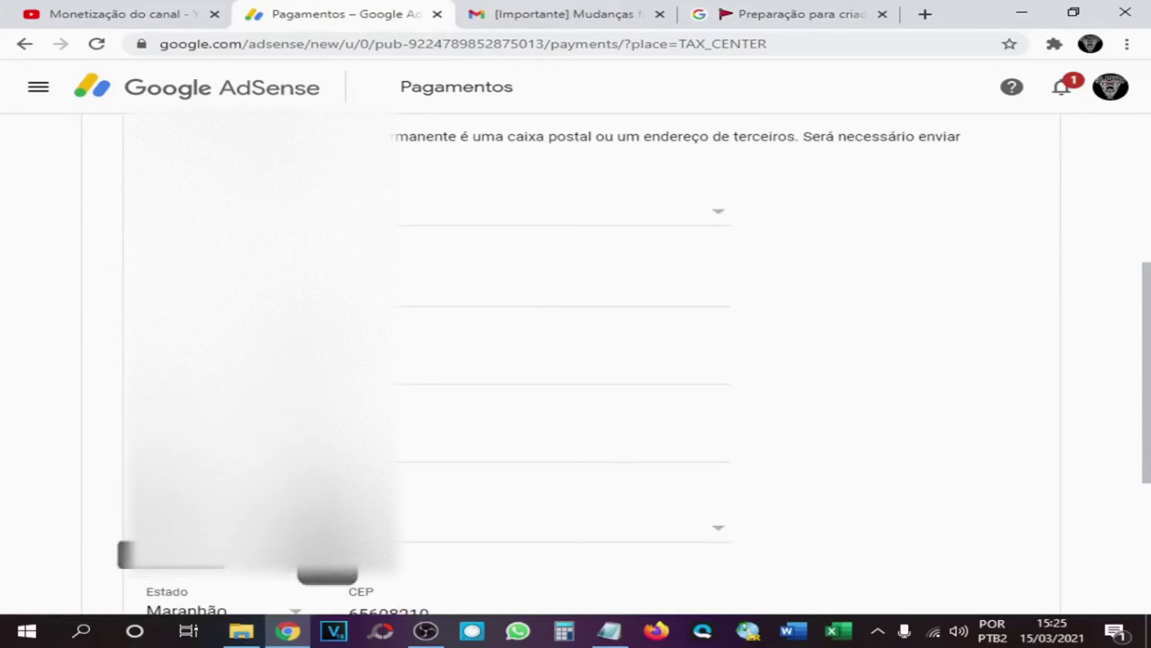
scroll(575, 360, down, 2)
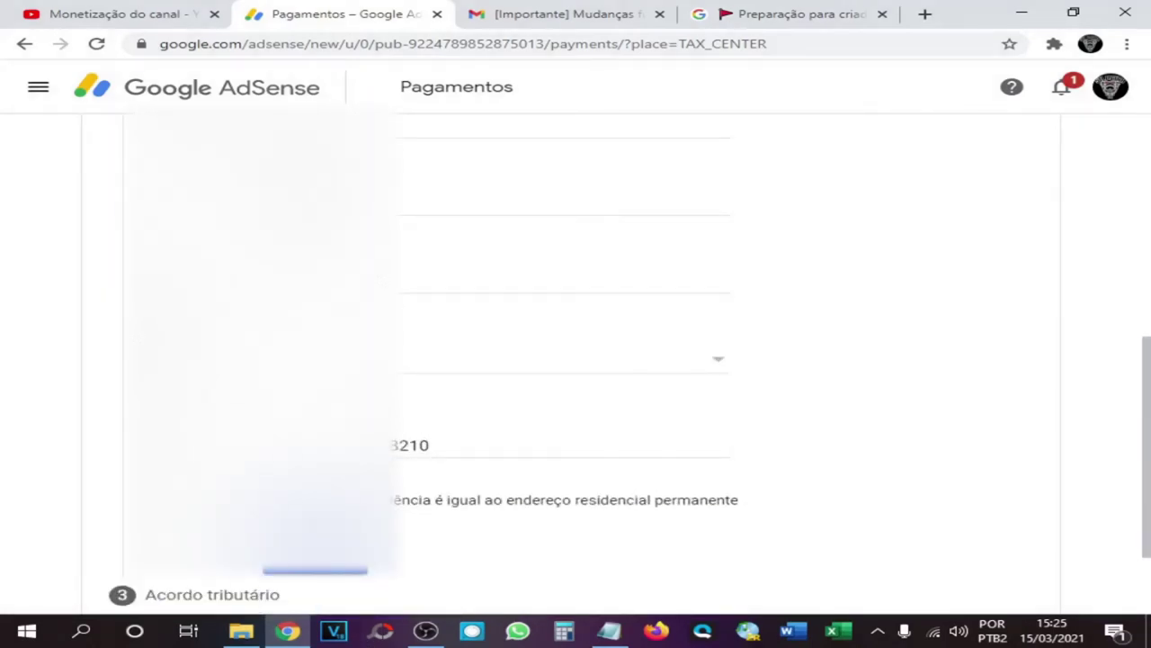
scroll(406, 445, down, 2)
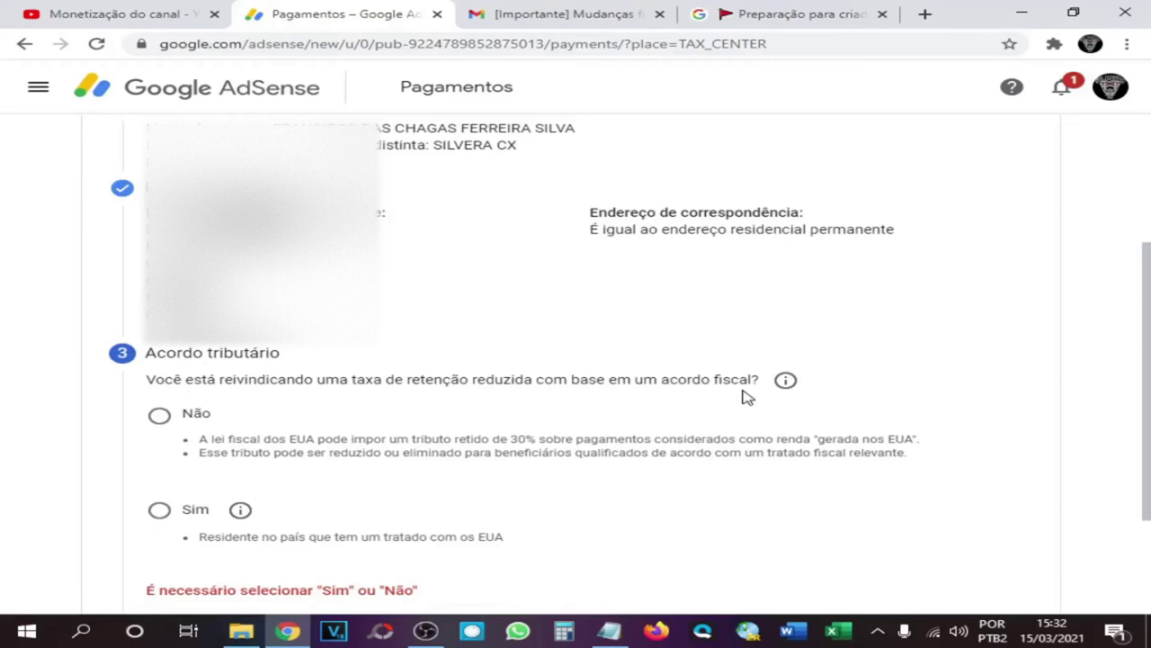
Step: Answer Não to claiming a reduced withholding rate under a tax treaty and continue to the document preview
scroll(444, 378, down, 1)
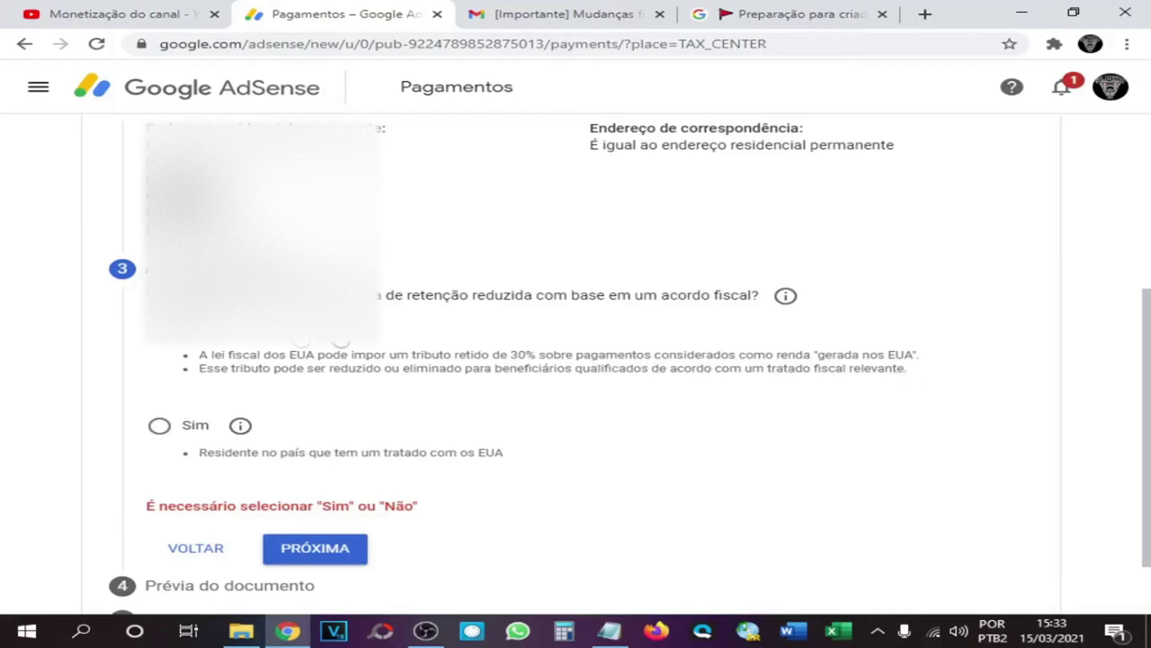
click(162, 345)
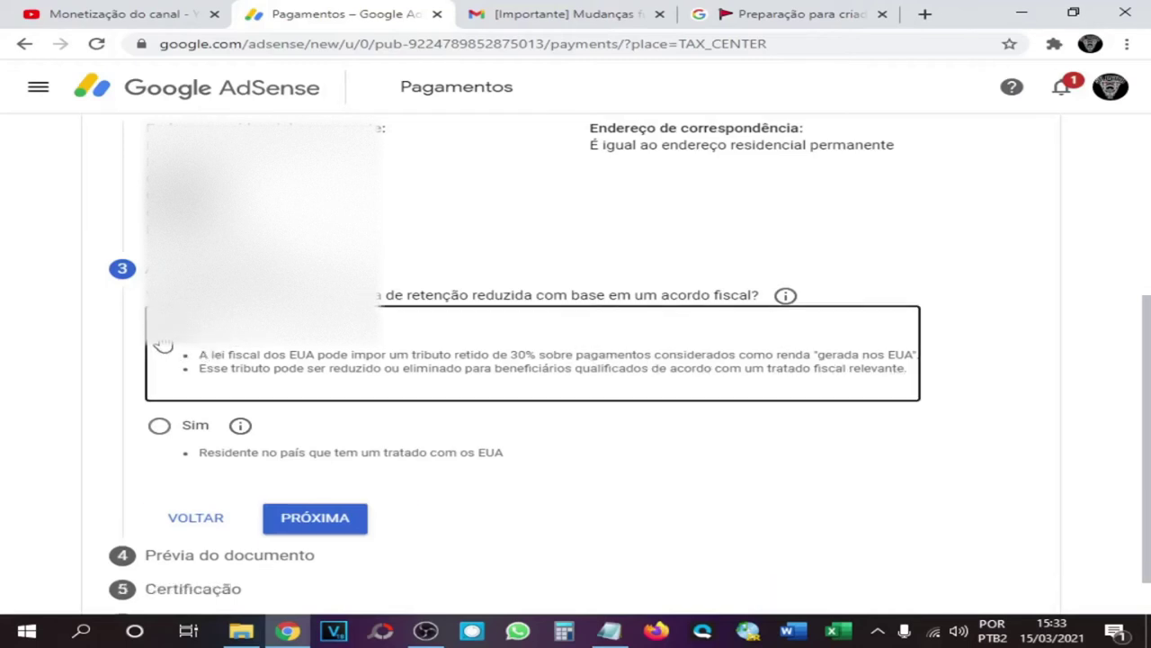
scroll(363, 393, down, 1)
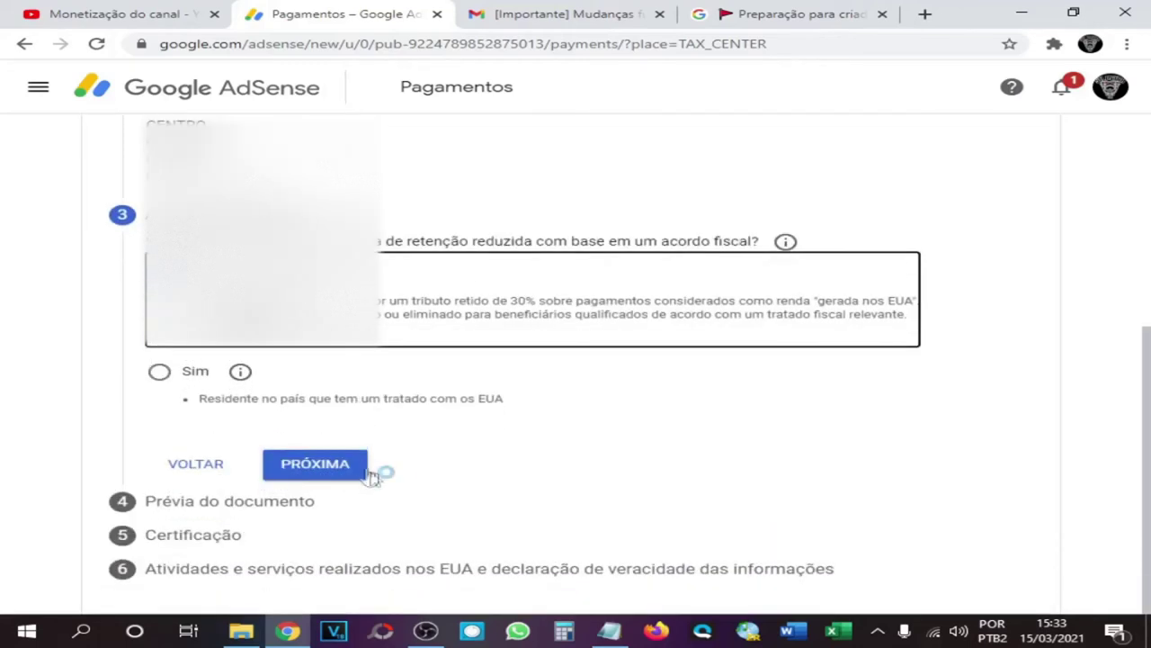
click(329, 470)
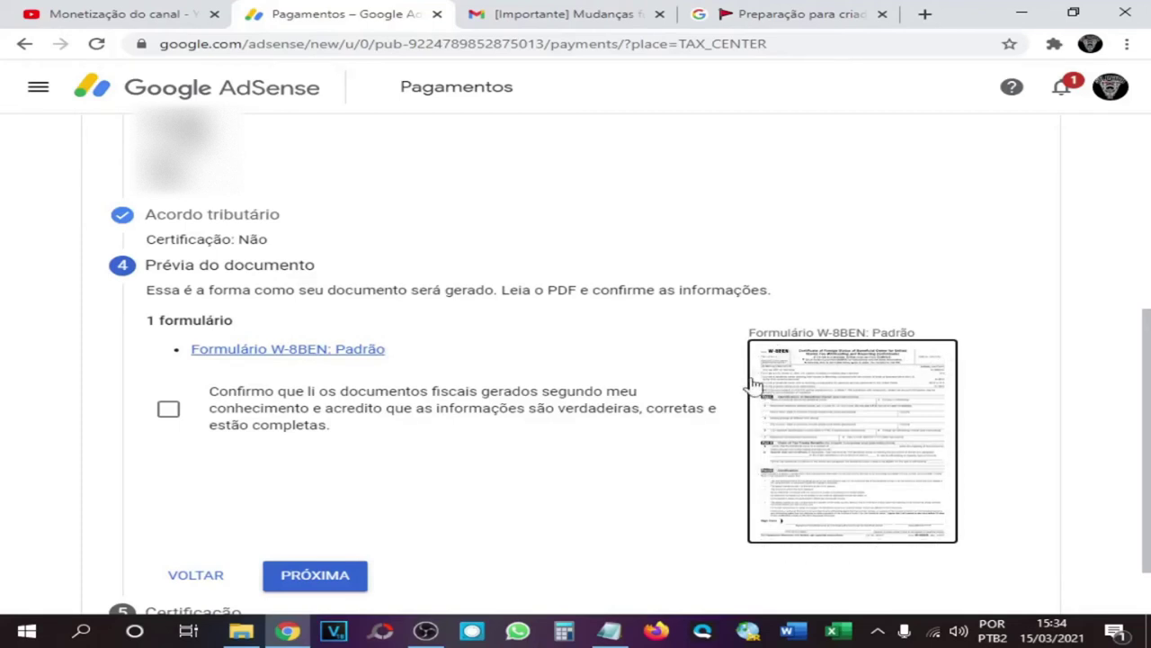
Step: Open the generated W-8BEN PDF, check its filled-in fields, and return to the tax form
click(851, 443)
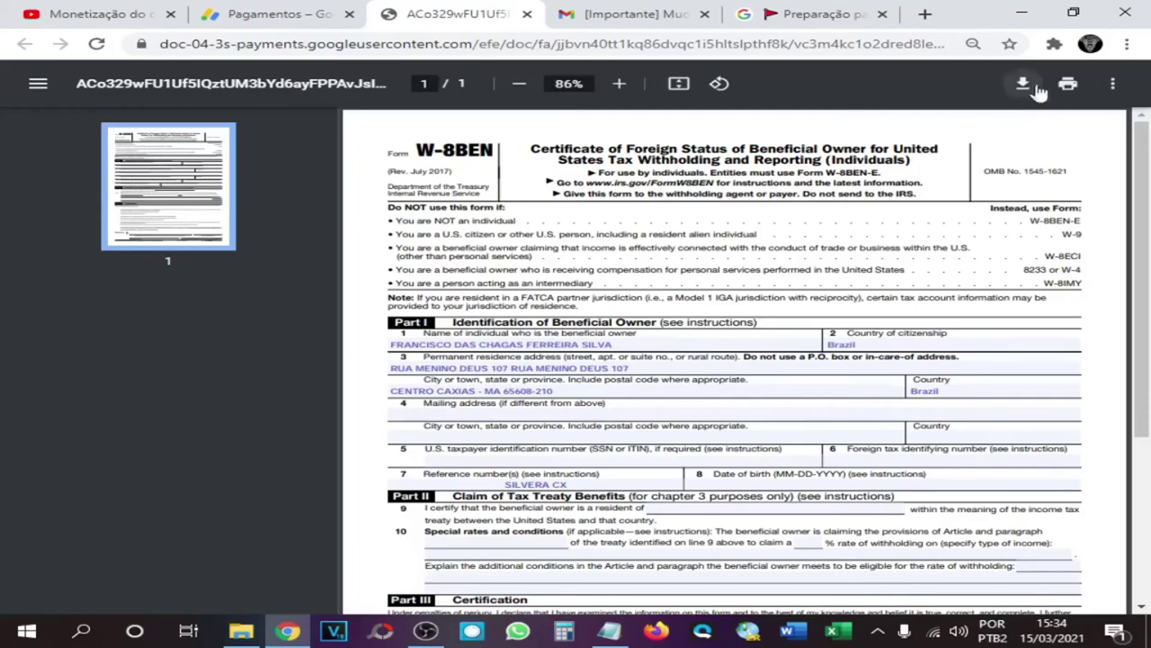
scroll(615, 357, down, 2)
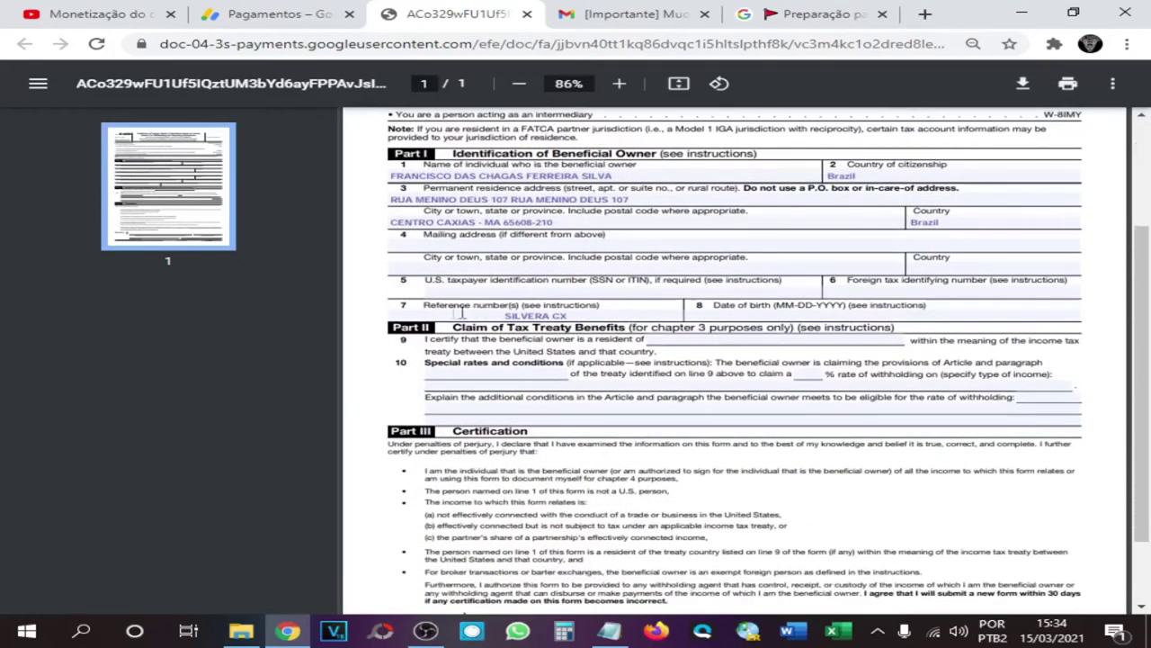
scroll(537, 339, up, 2)
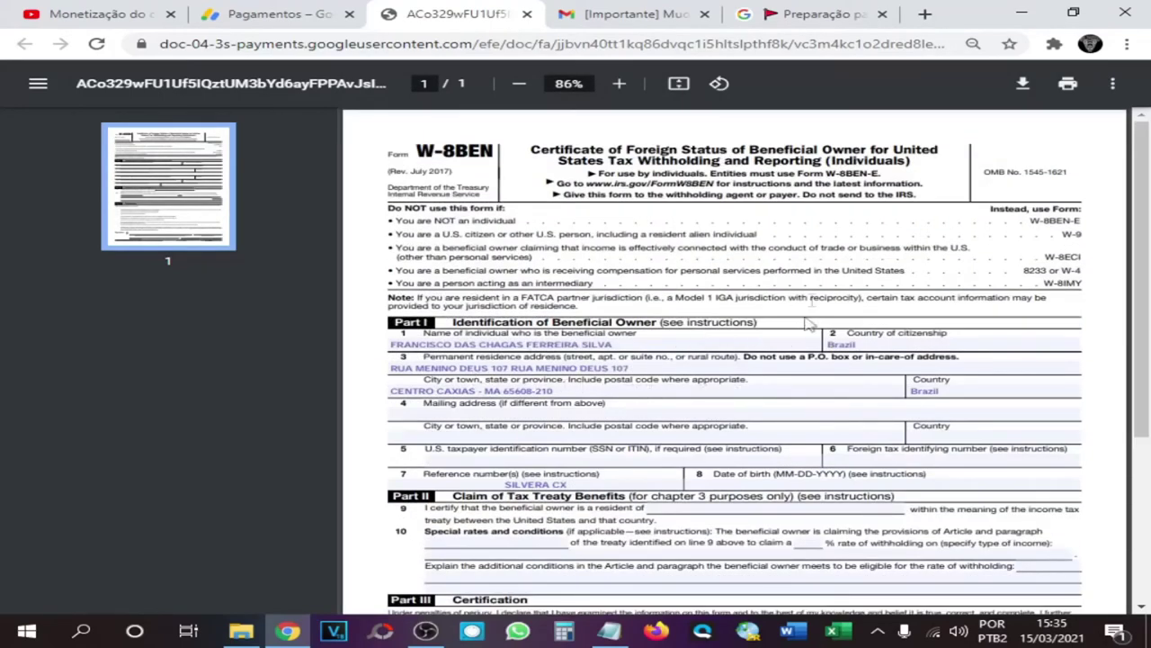
click(297, 16)
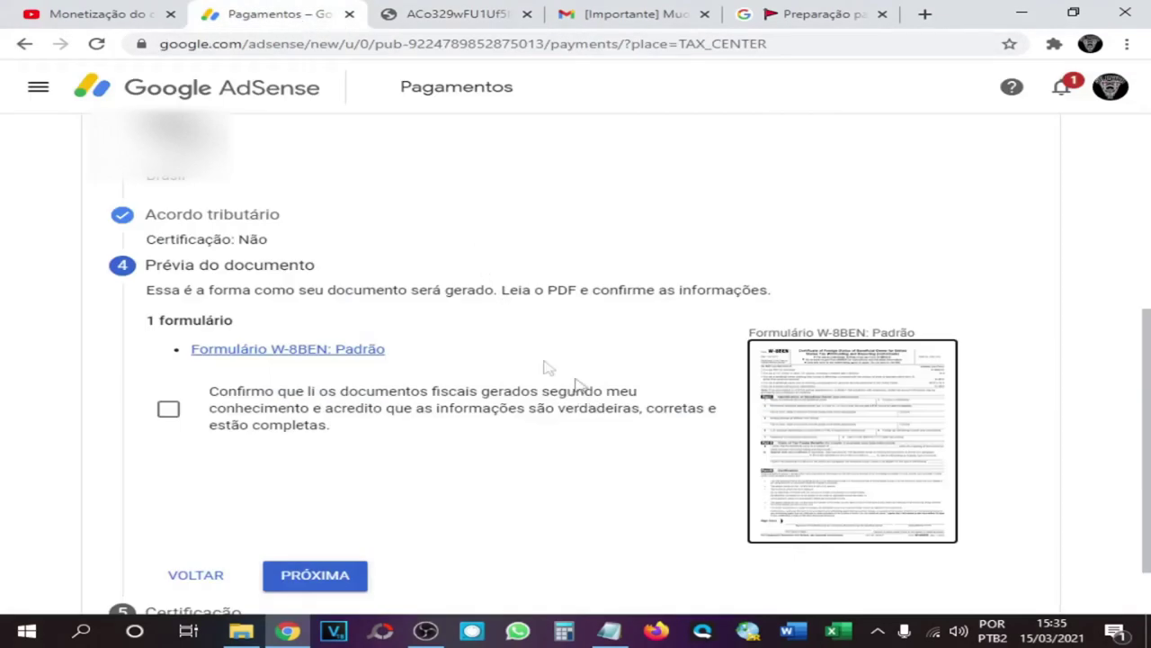
Step: Confirm that the generated tax documents were read and are correct, and continue to the Certificação section
scroll(480, 286, down, 1)
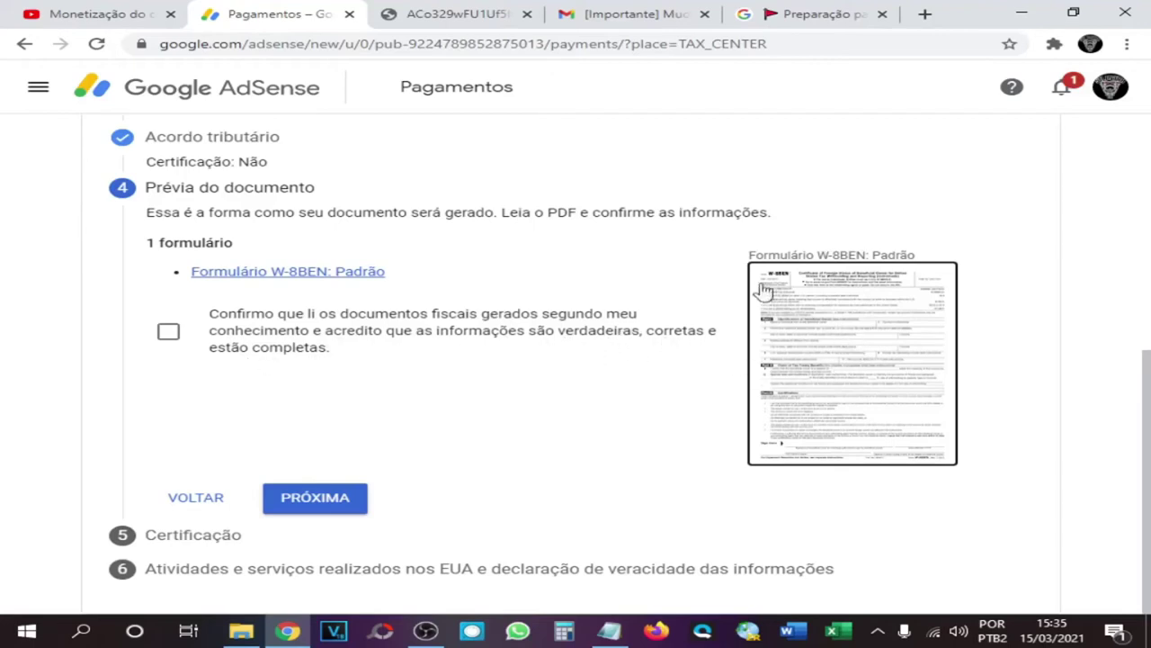
click(168, 333)
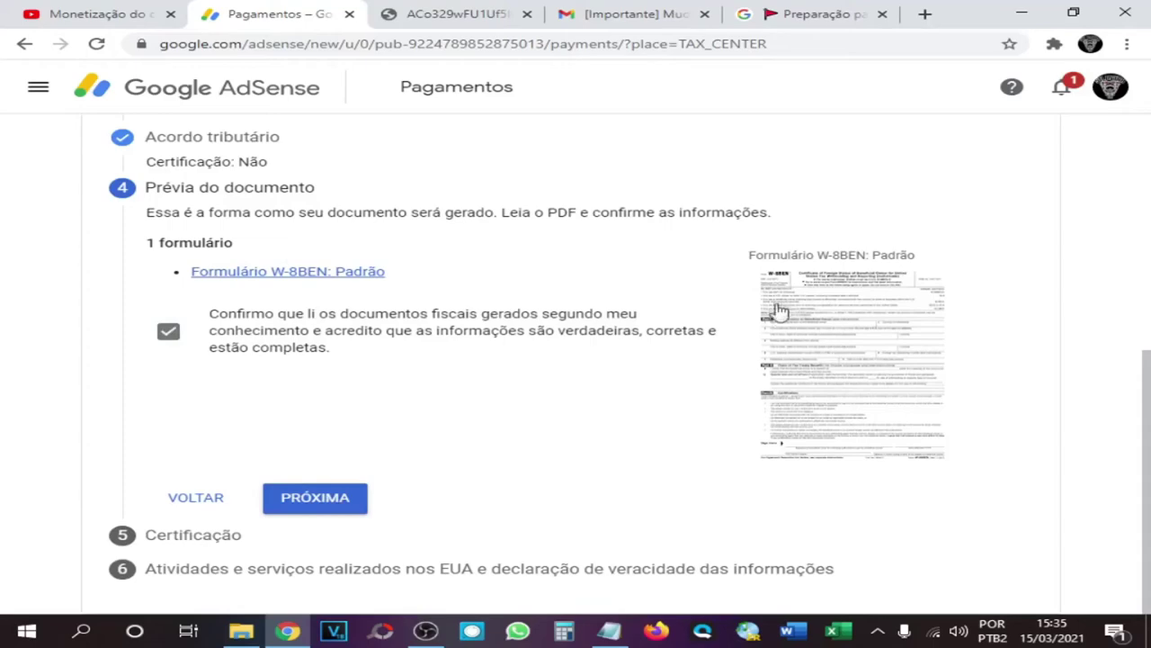
click(317, 498)
Step: Read through the certification declarations and activate the Nome completo field of the signature
scroll(332, 504, down, 1)
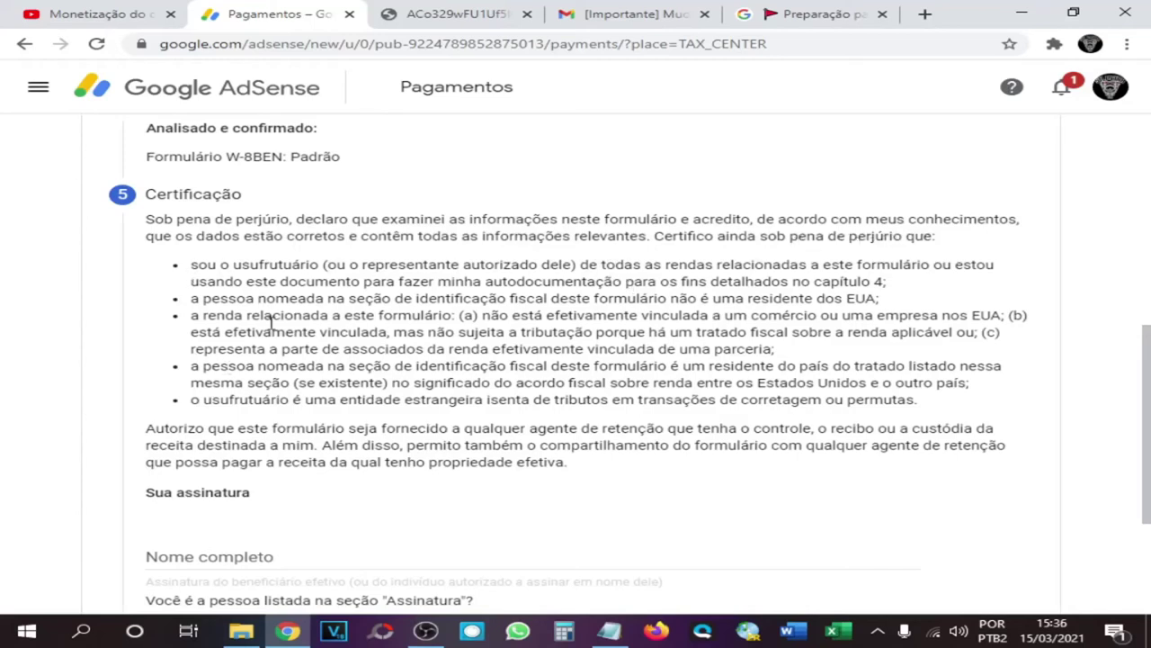
scroll(351, 382, down, 2)
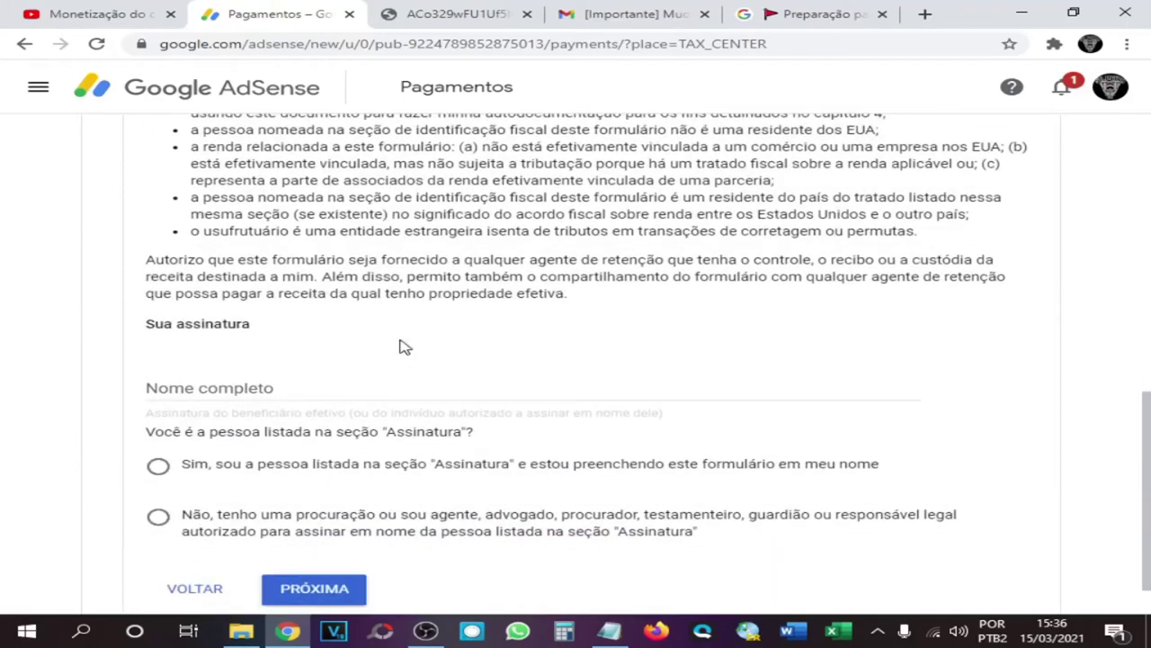
scroll(433, 322, up, 1)
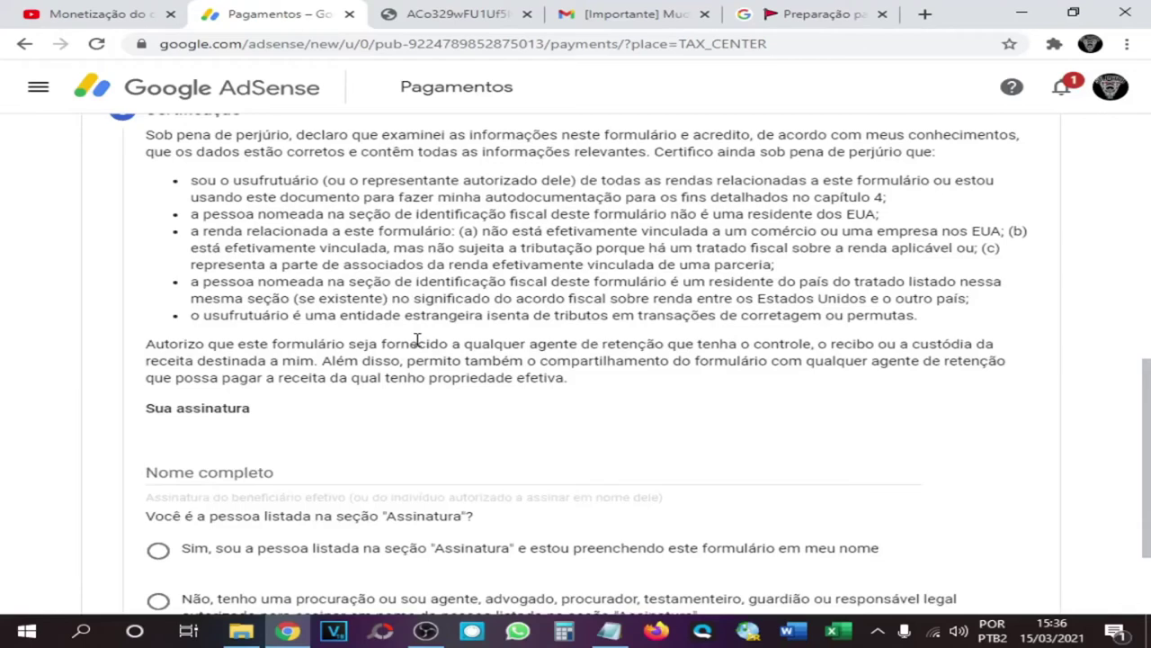
scroll(417, 340, down, 1)
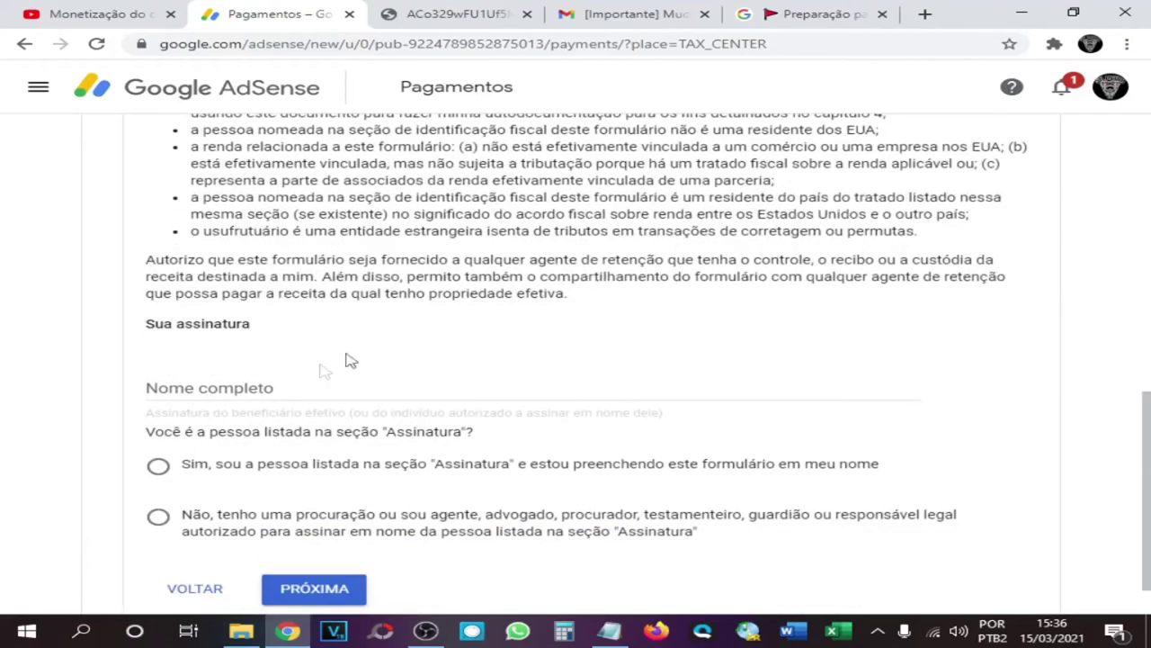
click(212, 392)
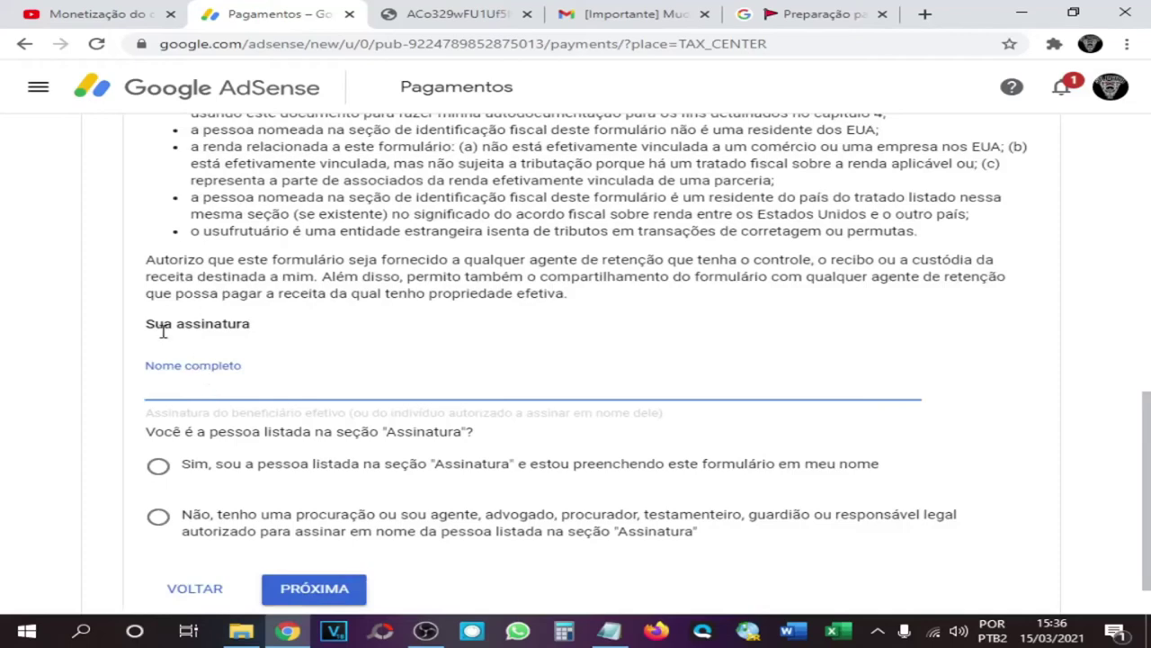